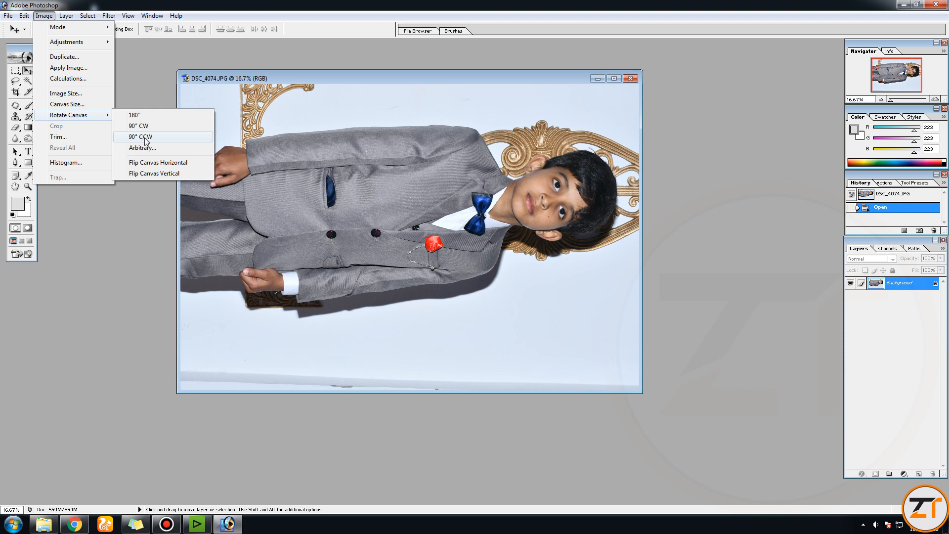
Step: Rotate the canvas of the boy's portrait 90° counter-clockwise
left_click(143, 137)
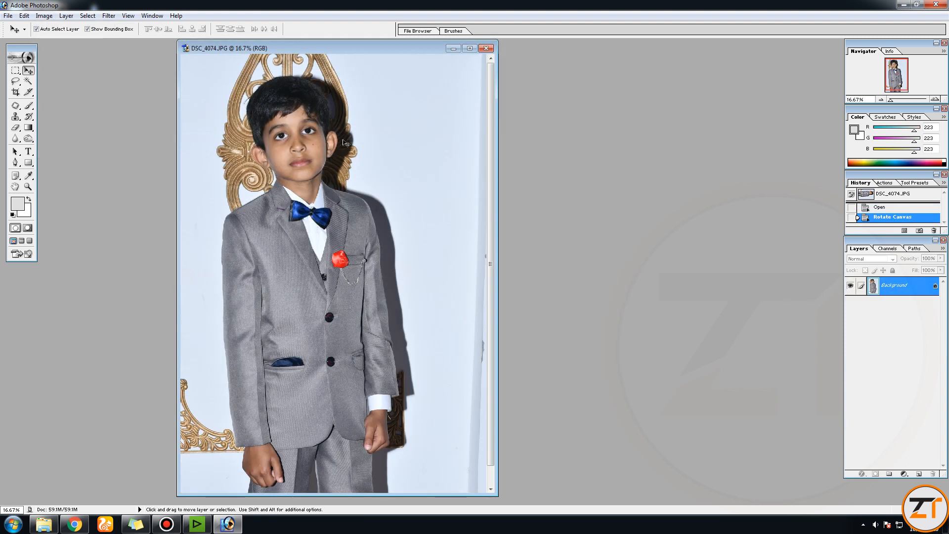
Step: Flip the portrait canvas horizontally and flip it back again
left_click(44, 16)
mouse_move(77, 115)
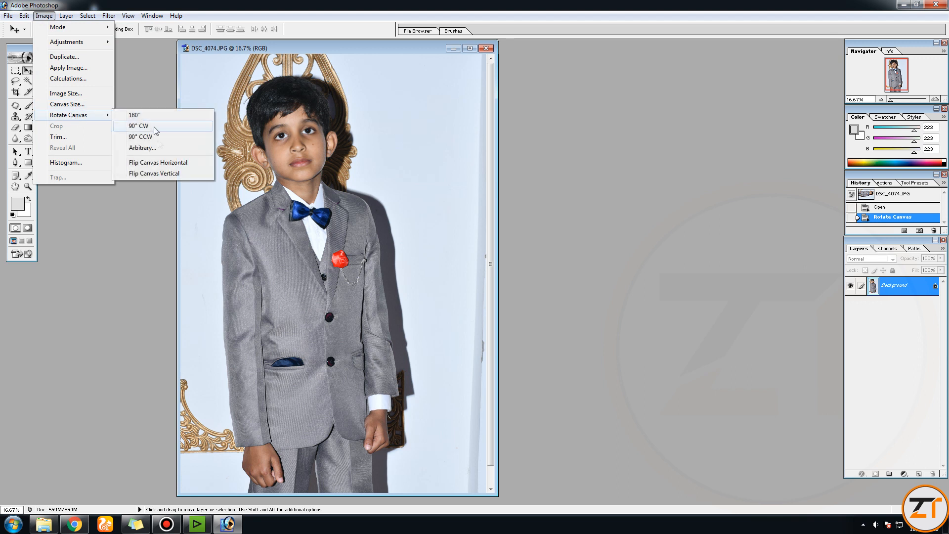
left_click(156, 165)
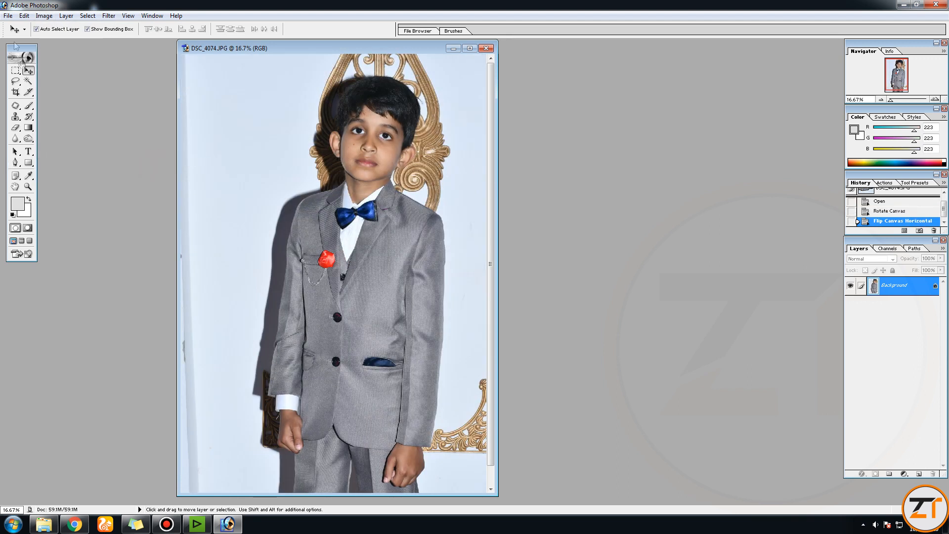
left_click(44, 15)
mouse_move(82, 122)
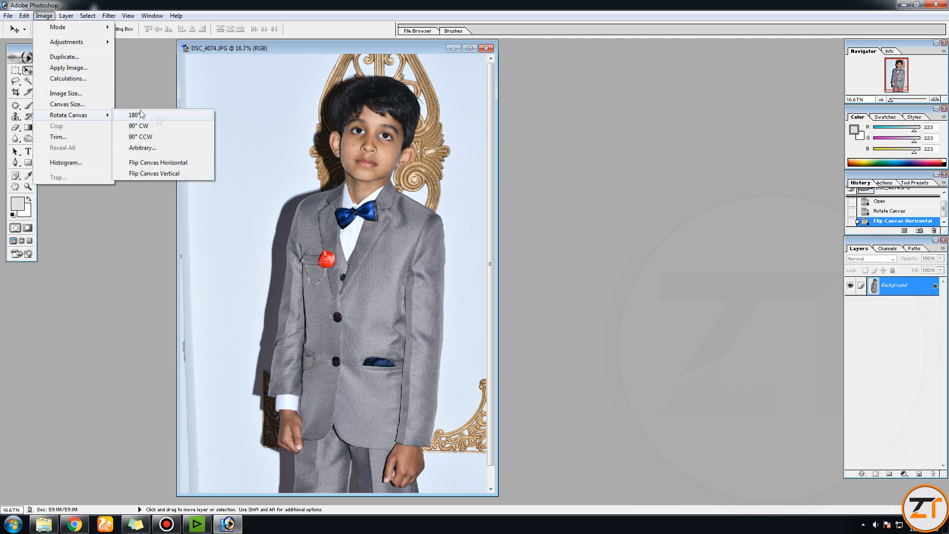
left_click(156, 161)
left_click(52, 16)
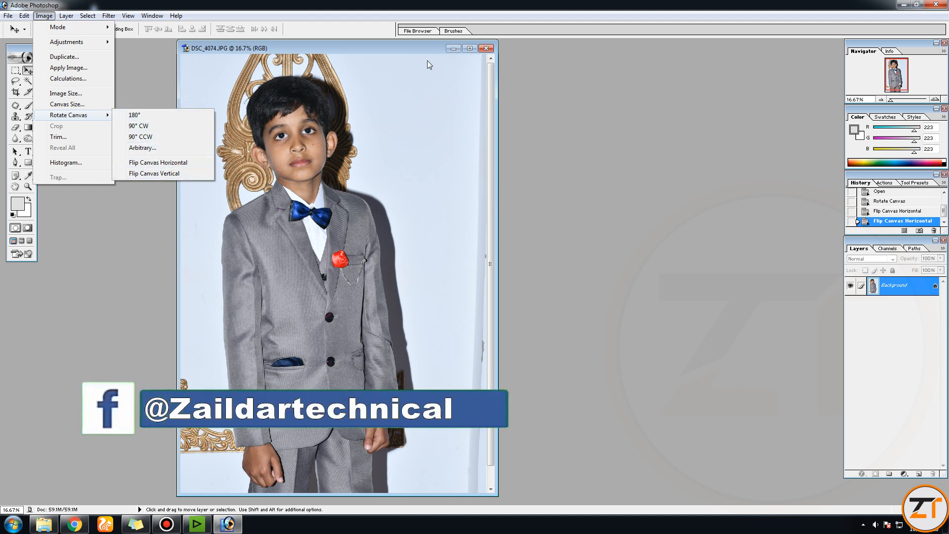
Step: Arrange the portrait and the hanging bottle photo side by side and magnify the portrait around the red rose brooch and its chain
left_click(417, 47)
left_click_drag(417, 47, 639, 50)
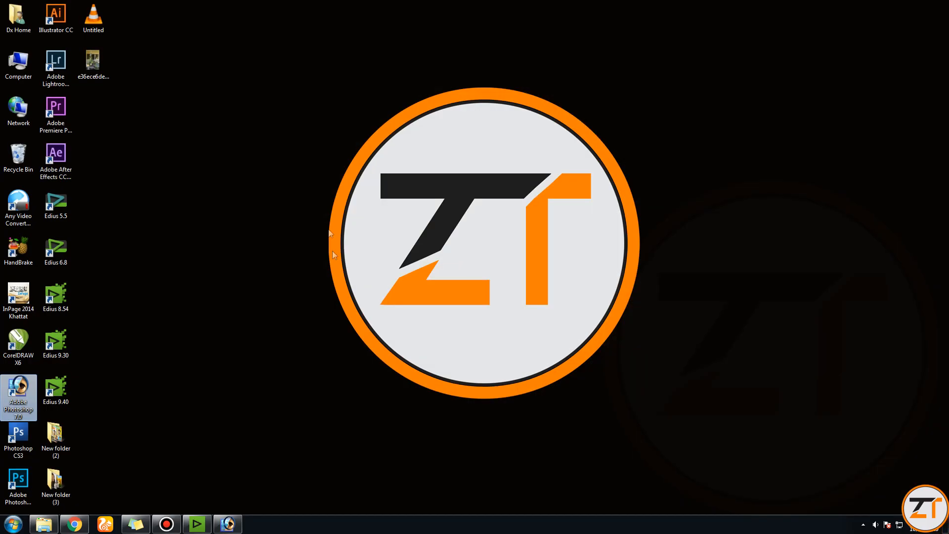
left_click_drag(94, 70, 263, 87)
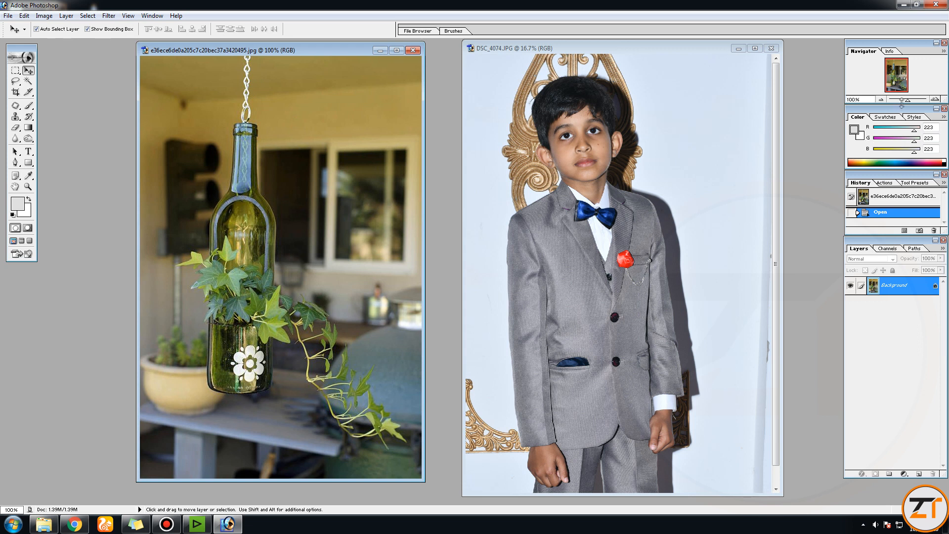
mouse_move(908, 100)
left_mouse_down()
mouse_move(893, 103)
mouse_move(907, 114)
left_mouse_up()
left_click(630, 151)
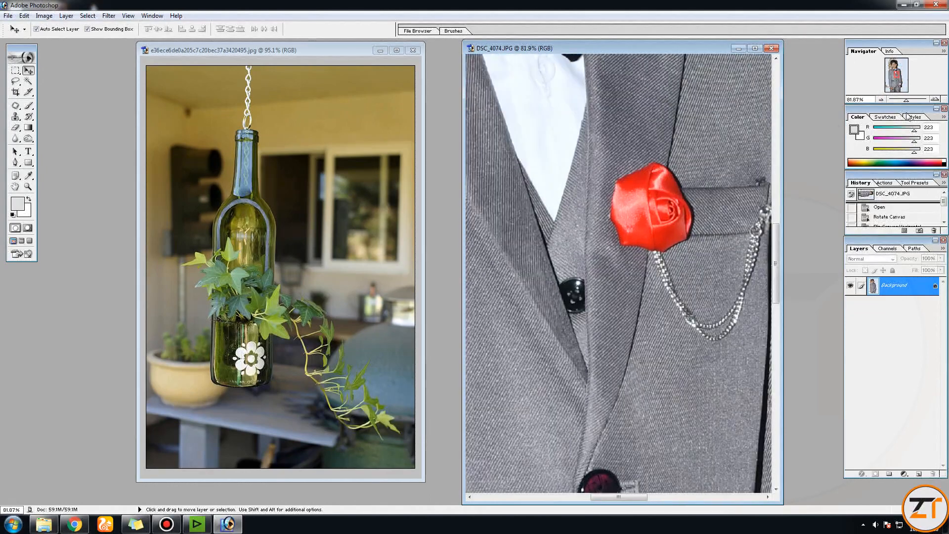
left_click(658, 137)
left_click(478, 196)
left_click_drag(897, 70, 899, 73)
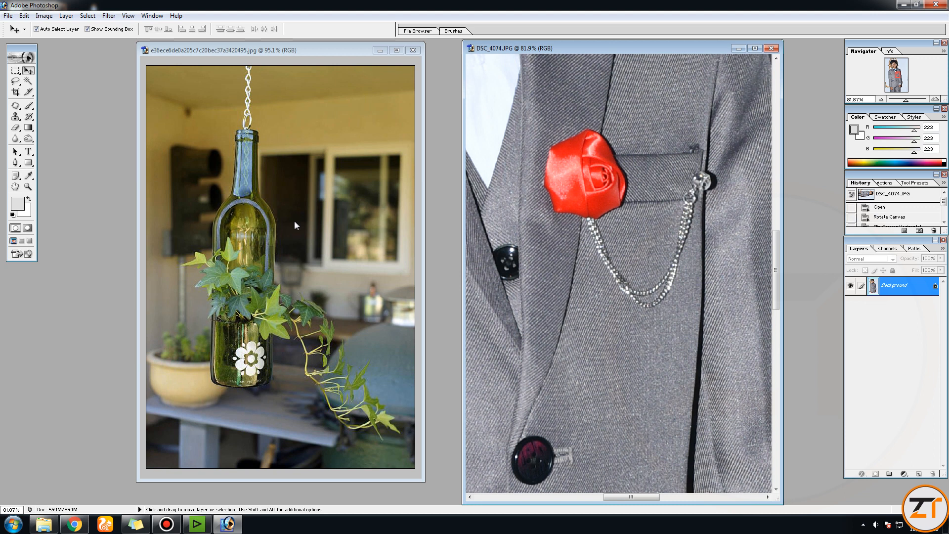
key("ctrl+alt+d")
left_click_drag(491, 103, 21, 117)
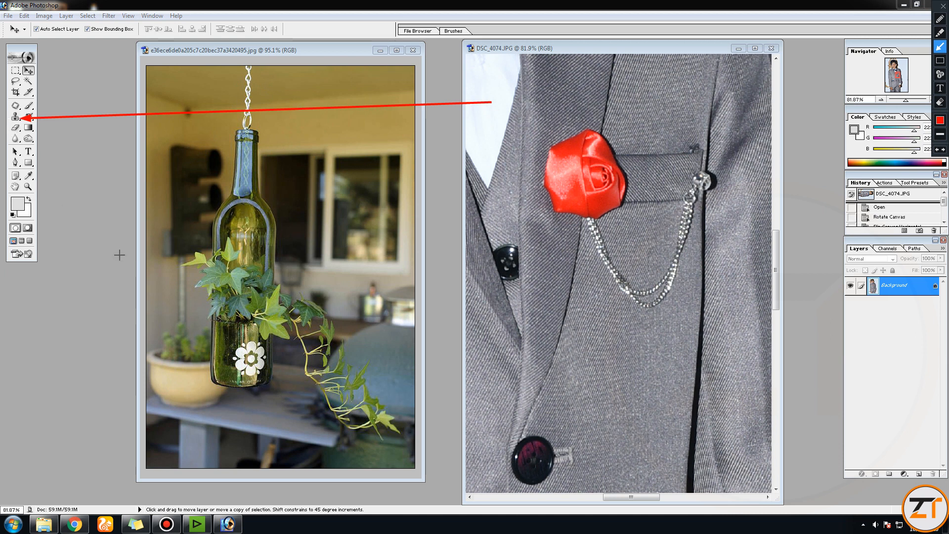
key("Escape")
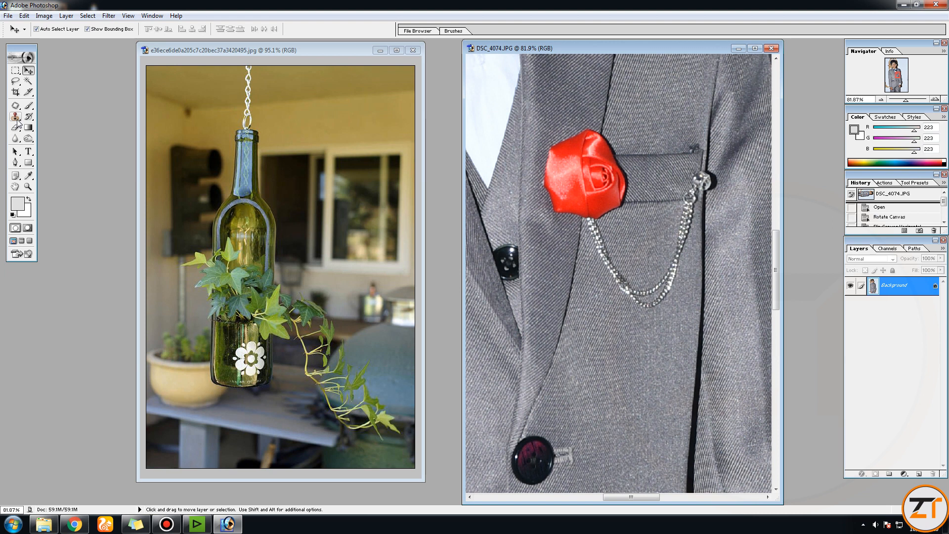
Step: Select the Clone Stamp Tool and set its flow to 100%
left_click(17, 117)
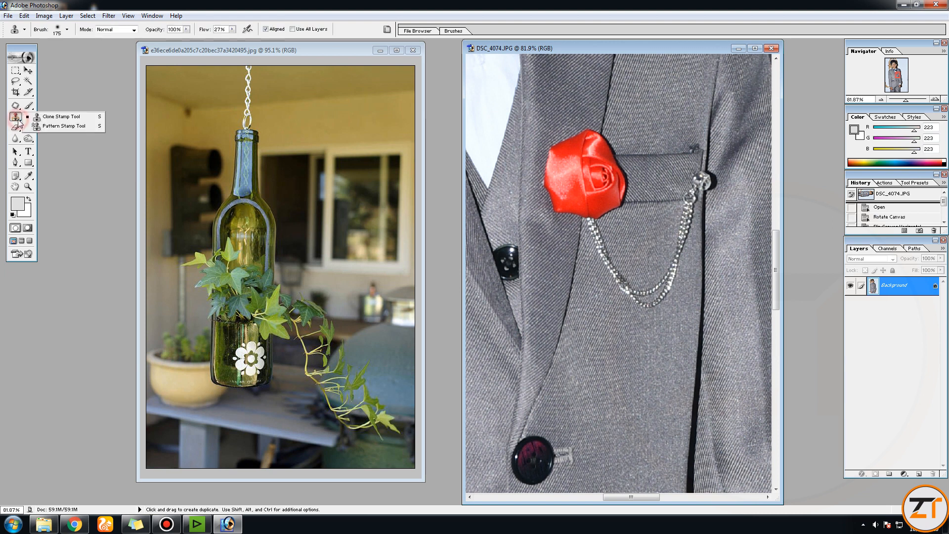
left_click(49, 118)
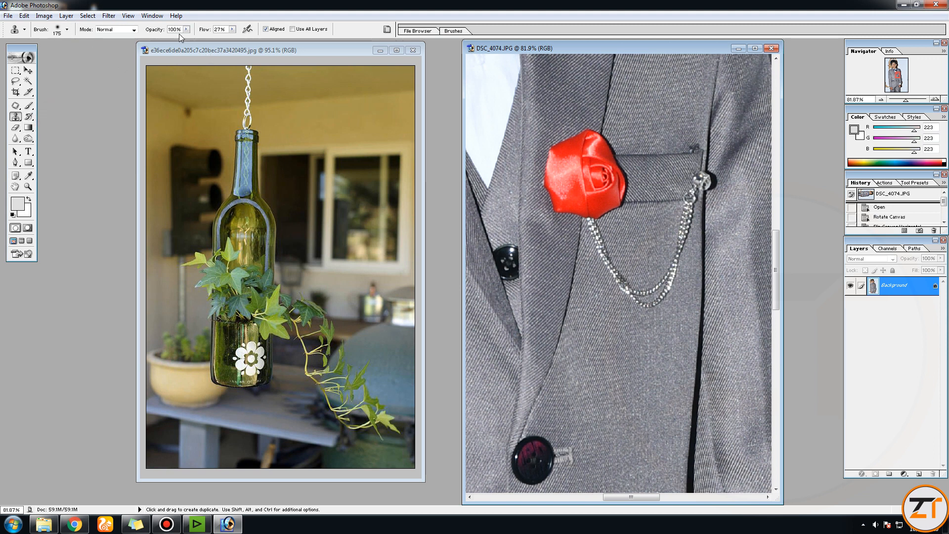
left_click(233, 29)
left_click_drag(233, 39, 267, 40)
left_click(226, 30)
Step: Convert the bottle photo's background into an editable layer and duplicate that layer
left_click(268, 55)
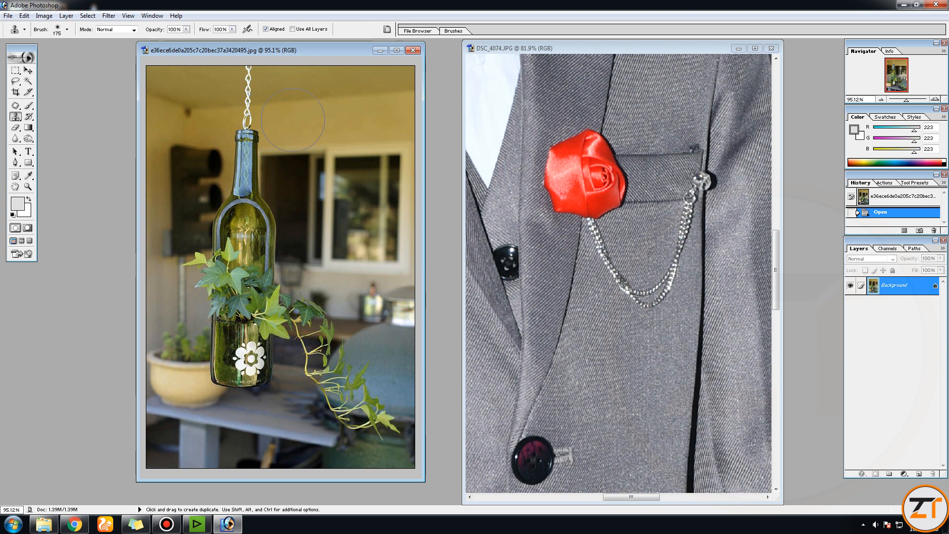
key("ctrl")
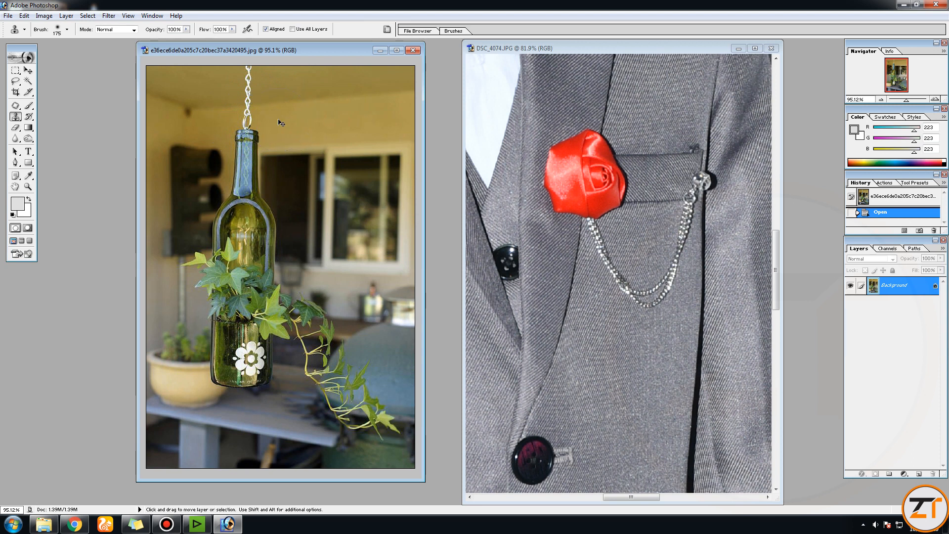
double_click(901, 285)
left_click(545, 247)
key("ctrl+j")
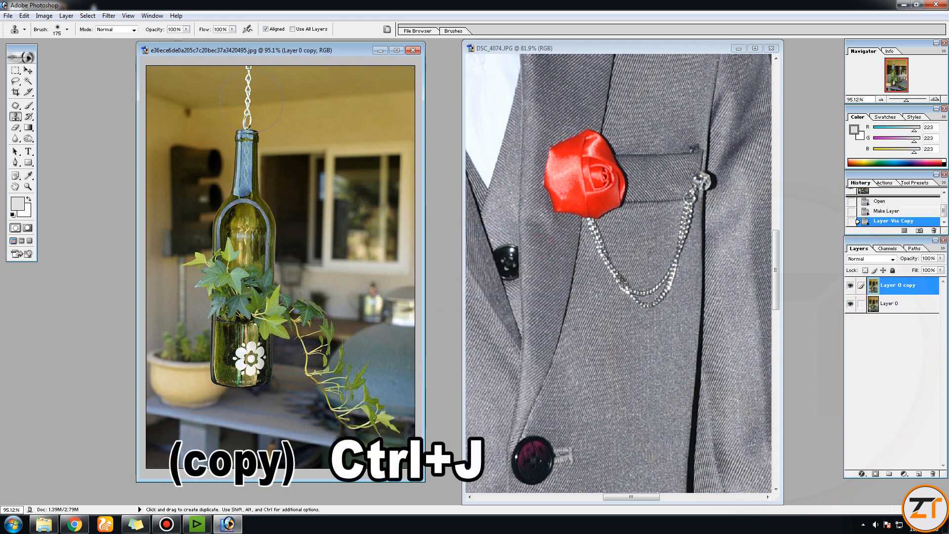
Step: Reduce the Clone Stamp brush to size 30 and magnify the chain above the bottle to 200%
key("bracketleft")
key("bracketleft")
key("bracketleft")
key("bracketleft")
key("bracketleft")
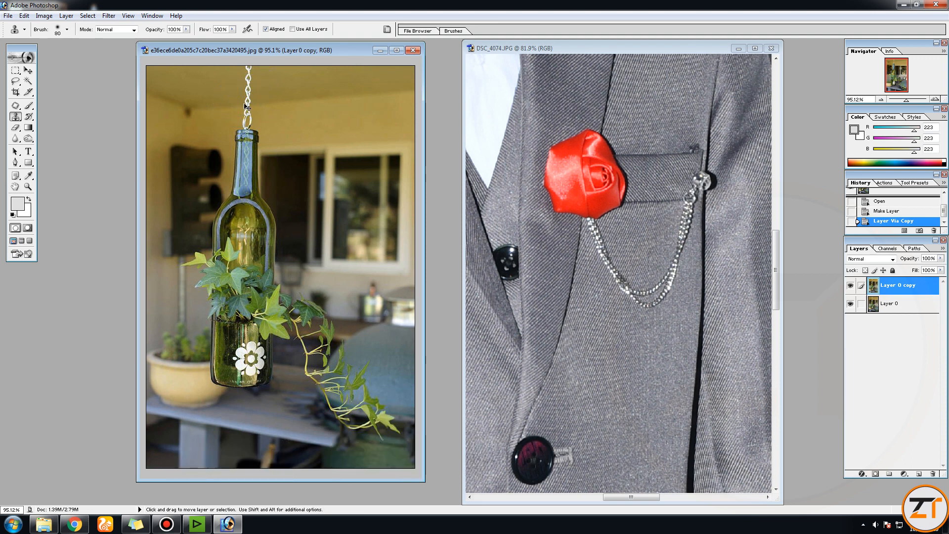
left_click(254, 104, "ctrl")
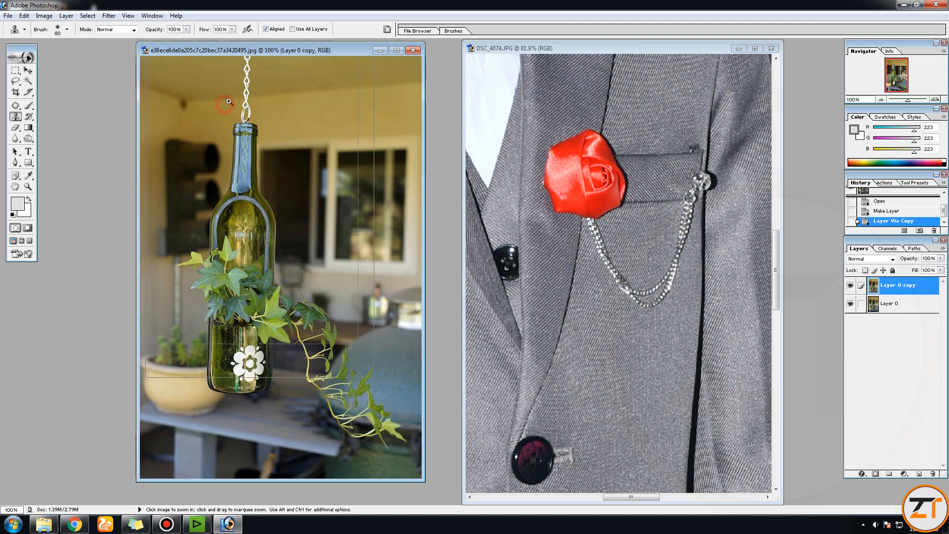
left_click(225, 104, "ctrl")
left_click_drag(297, 51, 320, 55)
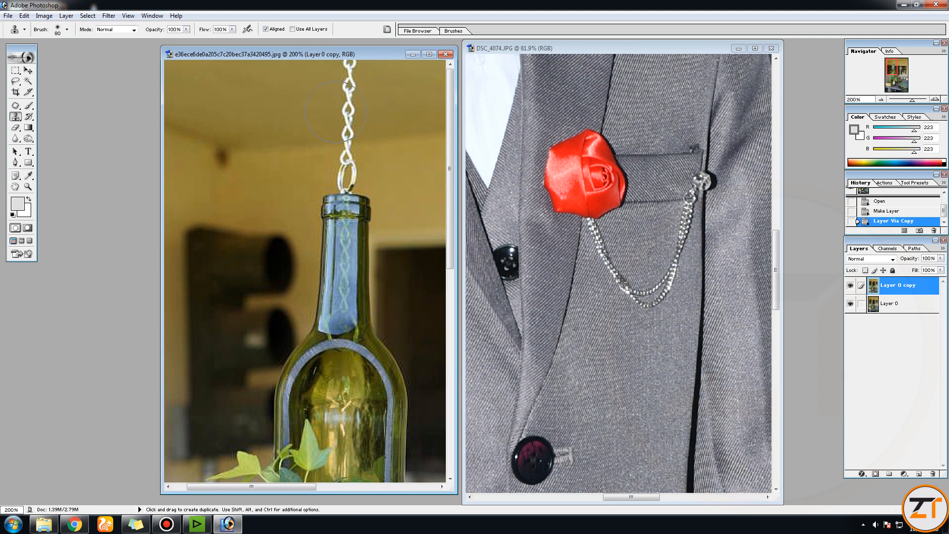
key("bracketleft")
key("bracketleft")
key("bracketleft")
Step: Try to clone the nearby wall over the top of the chain with one stroke, and undo it
key("alt")
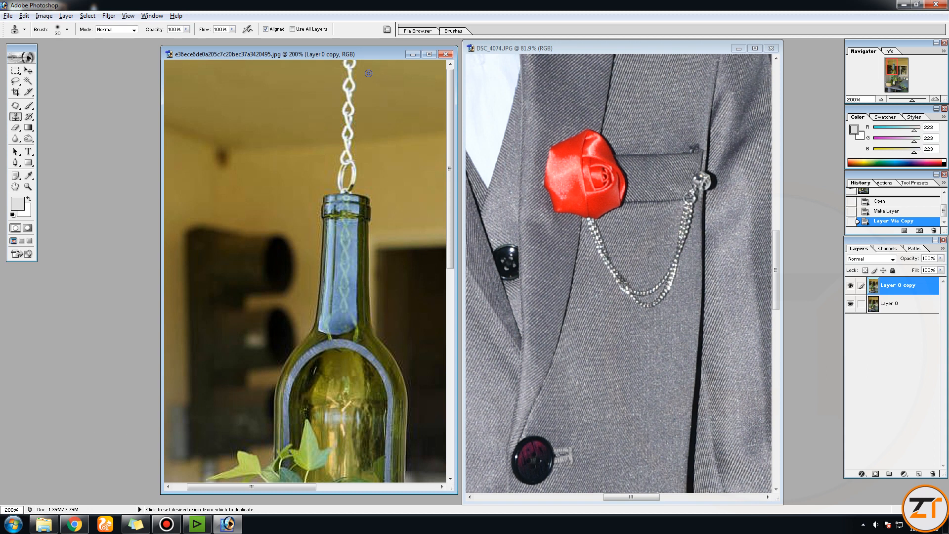
left_click(369, 73, "alt")
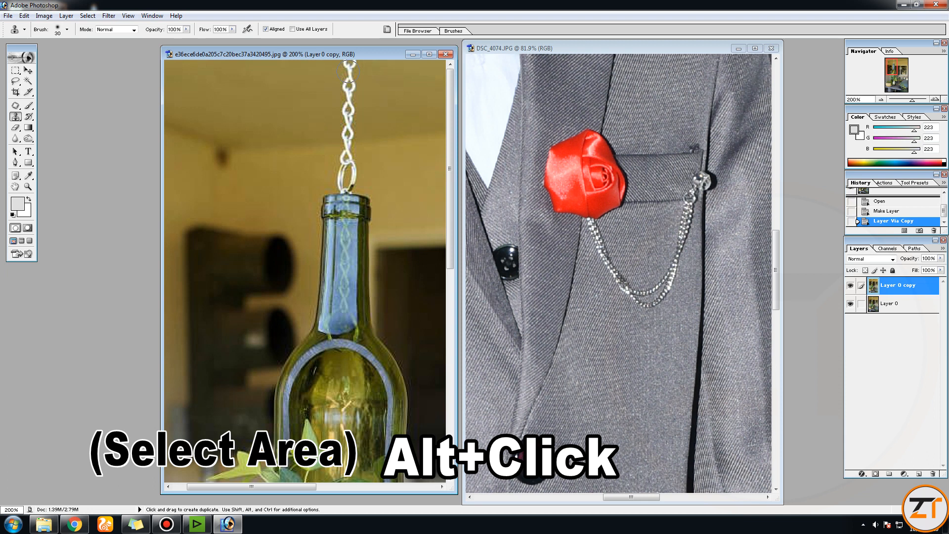
left_click_drag(348, 73, 349, 99)
key("ctrl")
key("ctrl+alt+z")
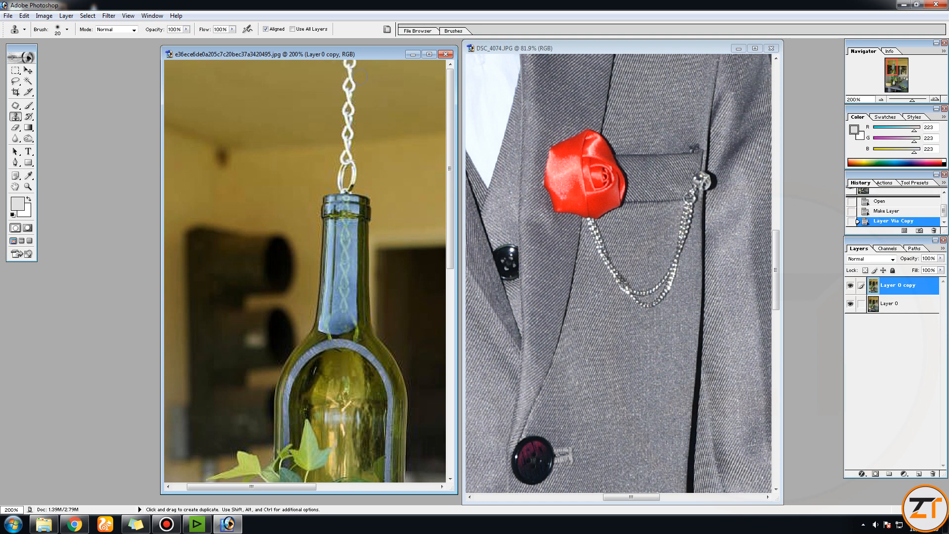
Step: Sample the wall beside the chain and clone it over the upper chain links with a size 20 brush
key("alt")
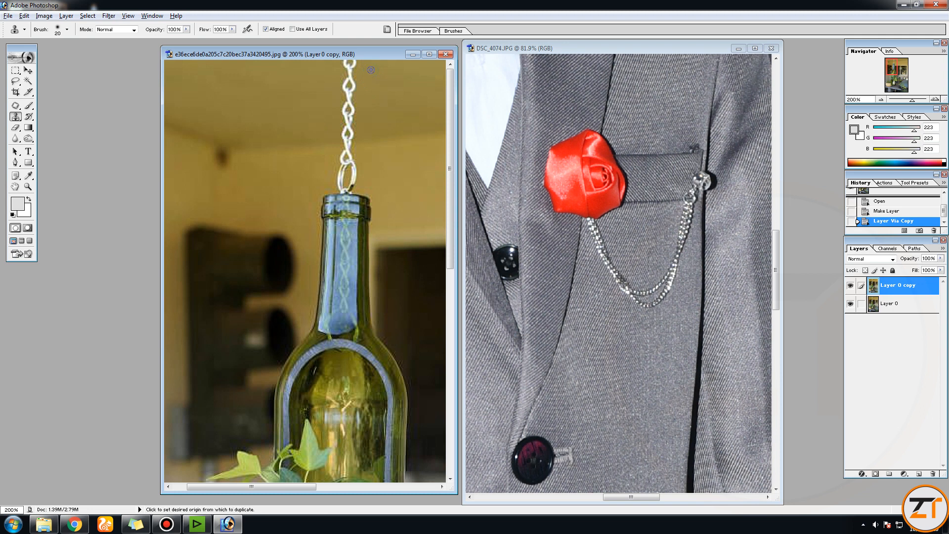
left_click(374, 70, "alt")
left_click_drag(349, 66, 349, 66)
left_click(350, 68)
left_click(350, 71)
left_click(350, 73)
left_click(349, 77)
left_click(350, 81)
left_click(350, 87)
left_click(350, 92)
left_click(349, 98)
left_click(349, 104)
left_click(348, 106)
left_click(347, 110)
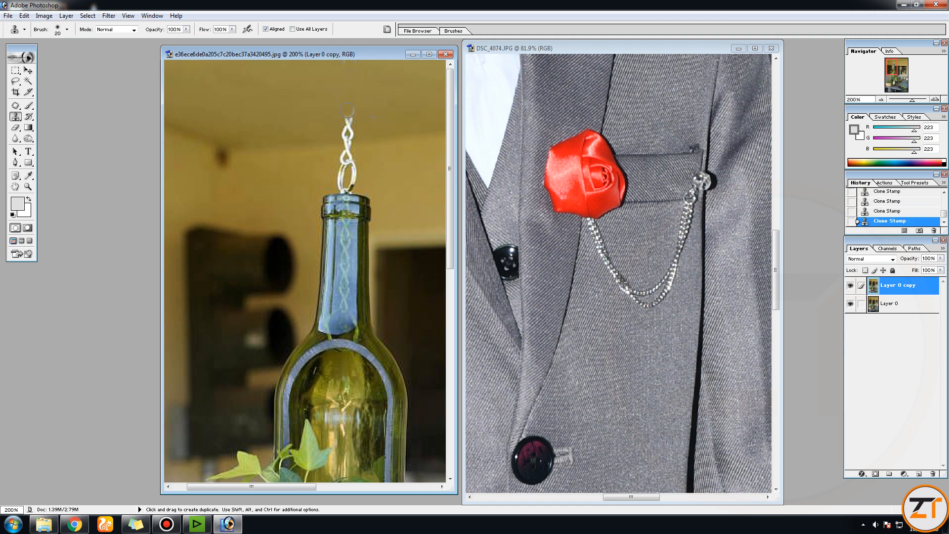
left_click(348, 113)
left_click(349, 120)
left_click(348, 124)
left_click(346, 134)
left_click(366, 125, "alt")
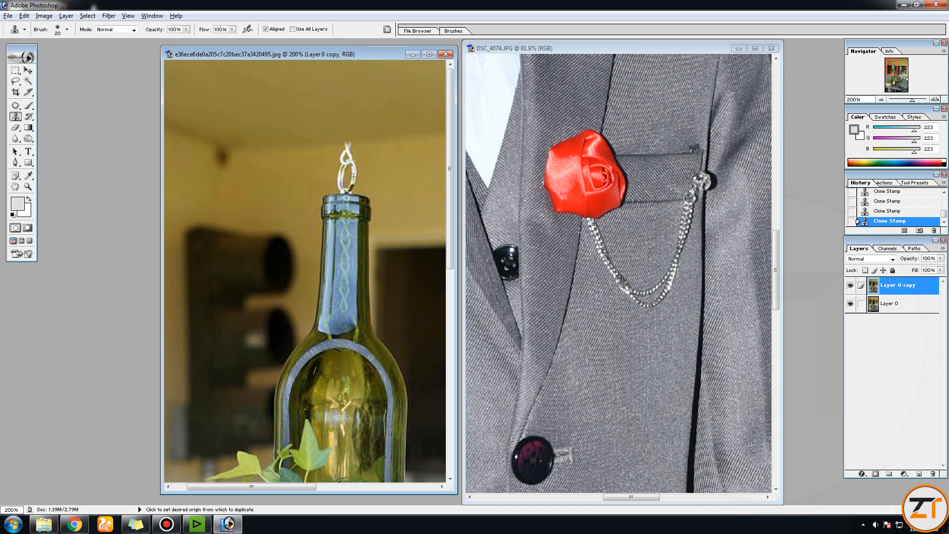
Step: Resample the wall near the bottle's neck and clone it over the last chain link and the ring above the bottle
key("alt")
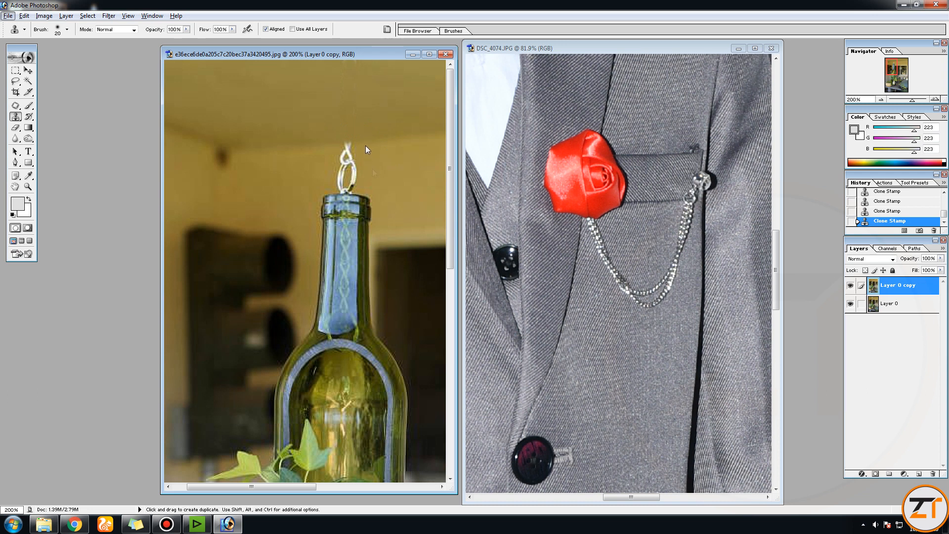
key("alt")
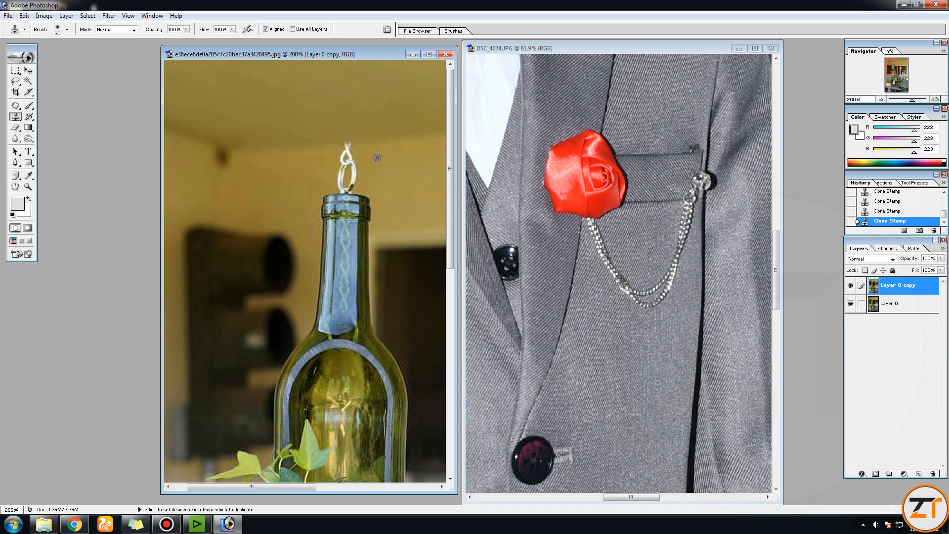
left_click(377, 157, "alt")
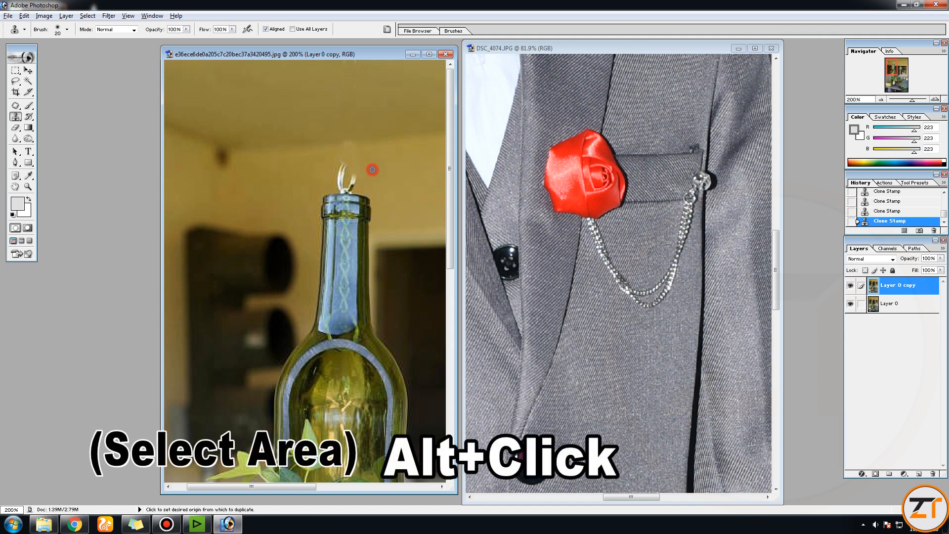
left_click(353, 178)
left_click(382, 174, "alt")
left_click(342, 172)
left_click_drag(343, 173, 341, 177)
left_click(318, 170, "alt")
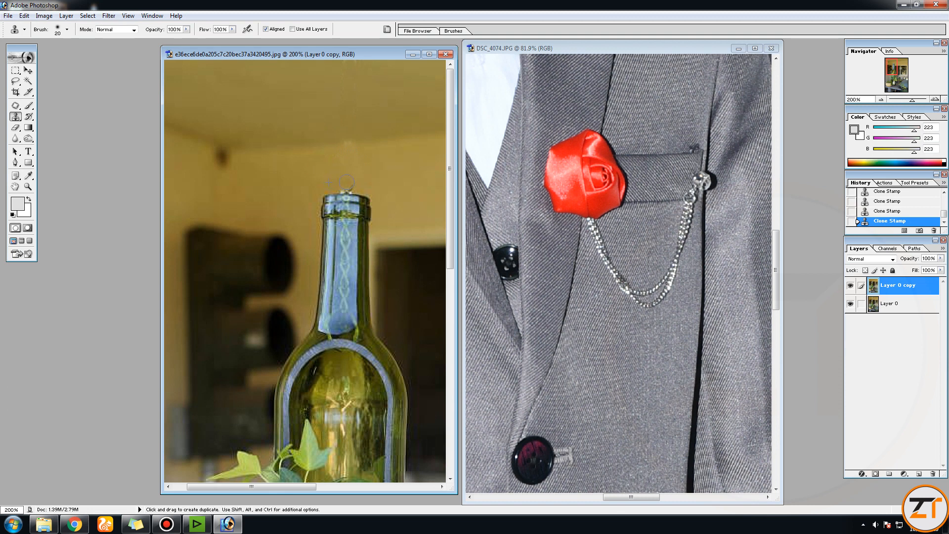
left_click(377, 170, "alt")
left_click(351, 183)
left_click_drag(913, 100, 906, 101)
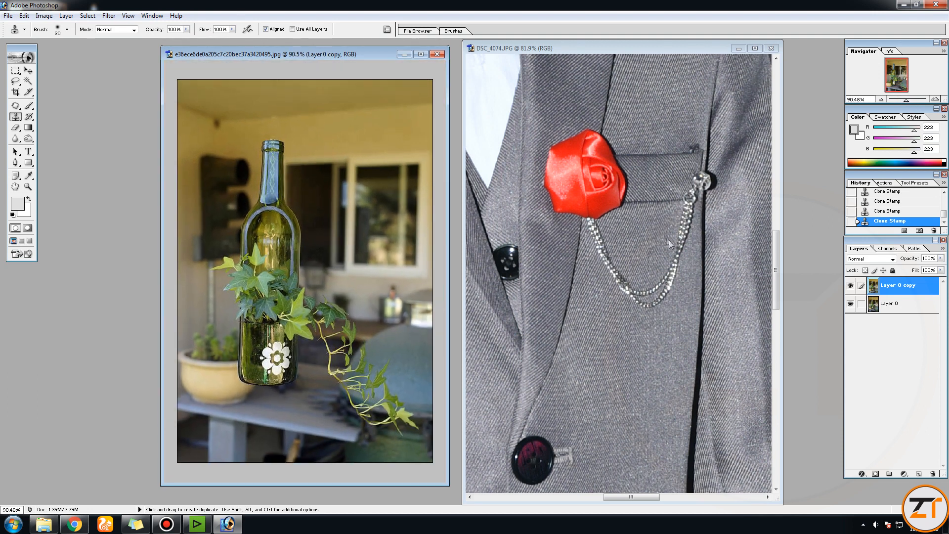
Step: In the portrait, clone suit fabric over the chain strand running down from the red rose, using a size 40 brush
left_click(598, 49)
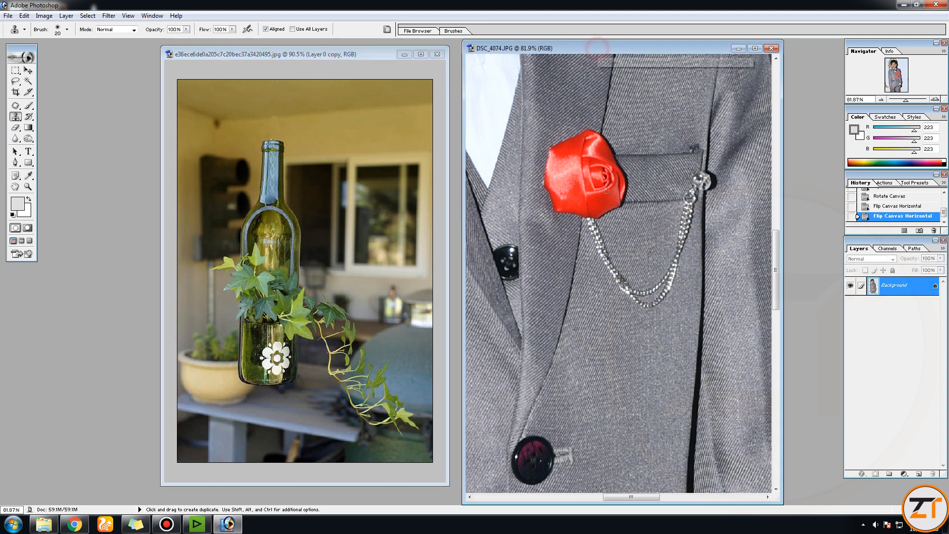
left_click(14, 117)
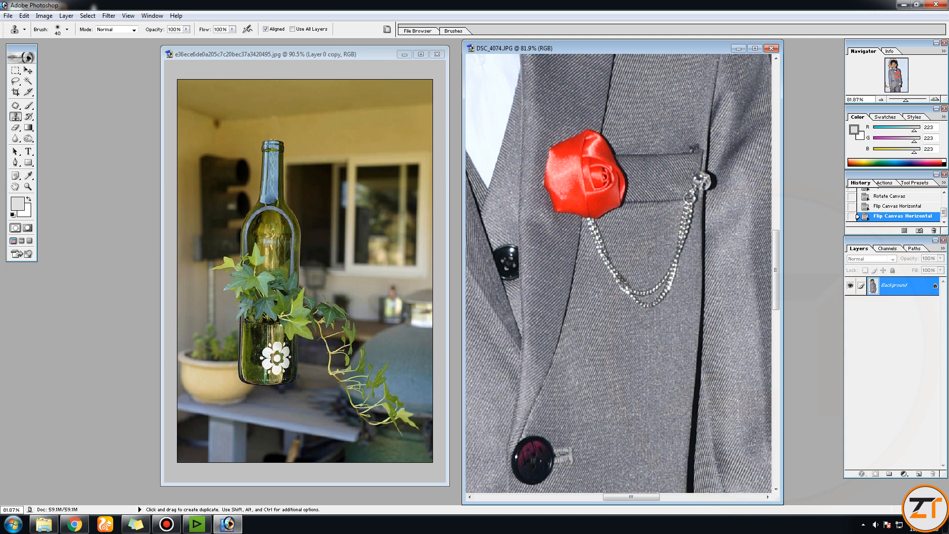
left_click(612, 228, "alt")
left_click_drag(599, 232, 598, 240)
left_click(615, 232, "alt")
left_click(603, 247)
left_click(618, 242, "alt")
left_click(599, 253)
left_click(606, 259)
left_click(614, 246, "alt")
left_click(610, 263)
left_click(624, 257, "alt")
left_click(614, 272)
left_click(630, 262, "alt")
left_click(619, 275)
left_click(633, 268, "alt")
left_click(621, 284)
left_click(613, 228, "alt")
left_click(592, 226)
left_click(634, 240, "alt")
Step: Clone suit fabric over the lowest curve of the brooch chain
left_click_drag(624, 283, 627, 292)
left_click(648, 271, "alt")
left_click(633, 294)
left_click(646, 276, "alt")
left_click(644, 291)
left_click(653, 271, "alt")
left_click(642, 304)
left_click(652, 303)
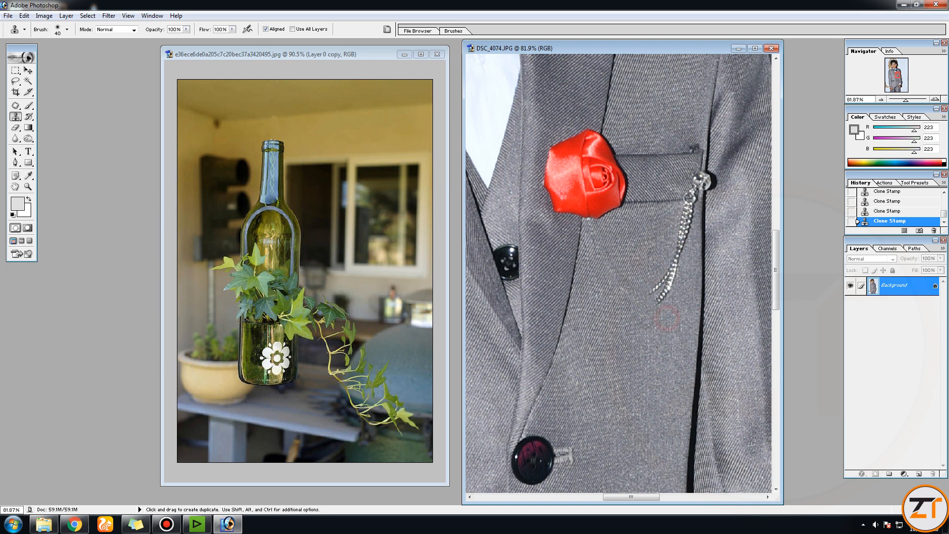
Step: Clone suit fabric over the lower end of the remaining brooch chain, including its curved tail
left_click(671, 298, "alt")
left_click(665, 292)
left_click(678, 280, "alt")
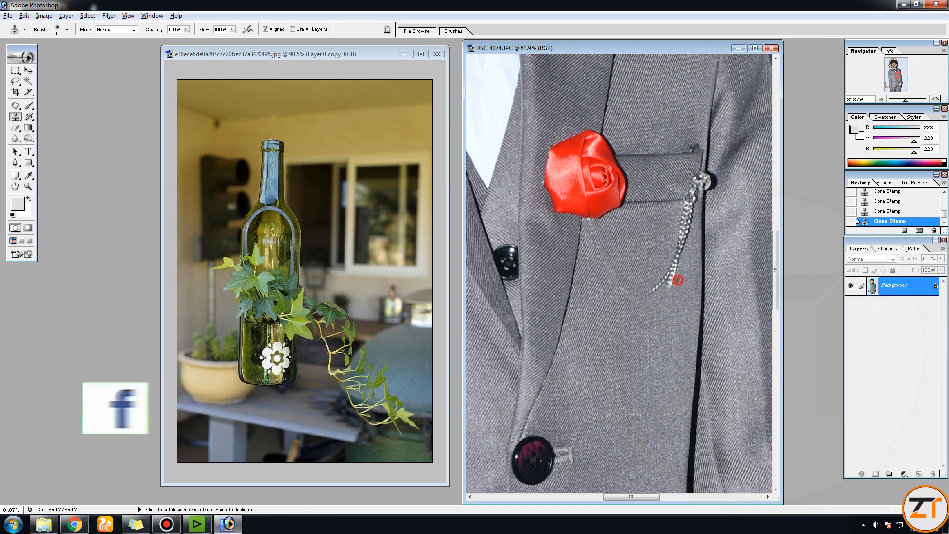
left_click(671, 281)
left_click(660, 261, "alt")
left_click_drag(665, 279, 654, 289)
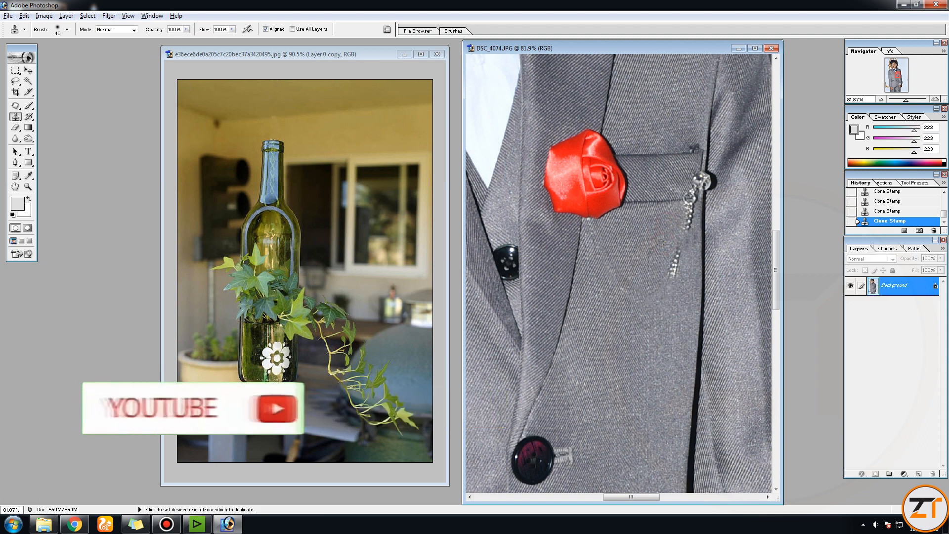
Step: Resample nearby suit fabric and clone it over the rest of the hanging chain up to the small ring beside the pin
left_click(658, 255, "alt")
left_click_drag(676, 256, 674, 265)
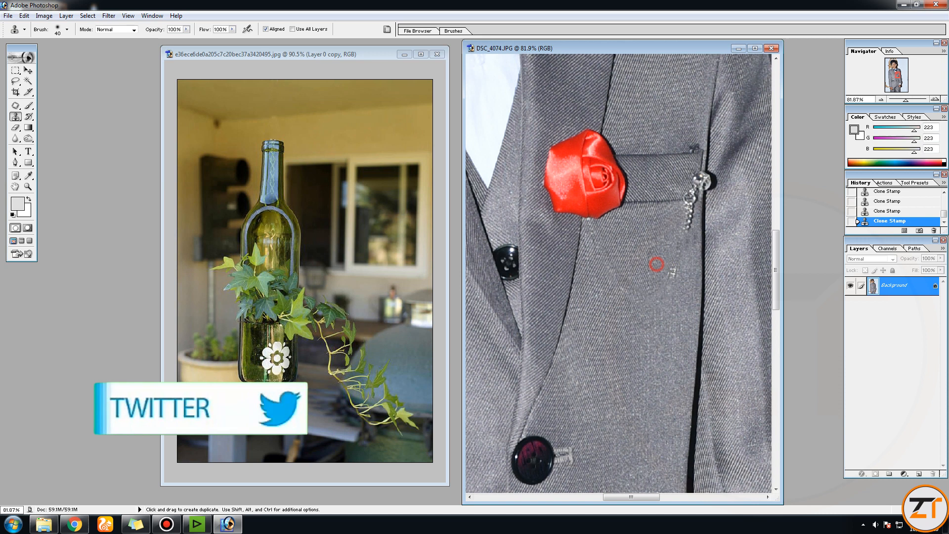
left_click(672, 269)
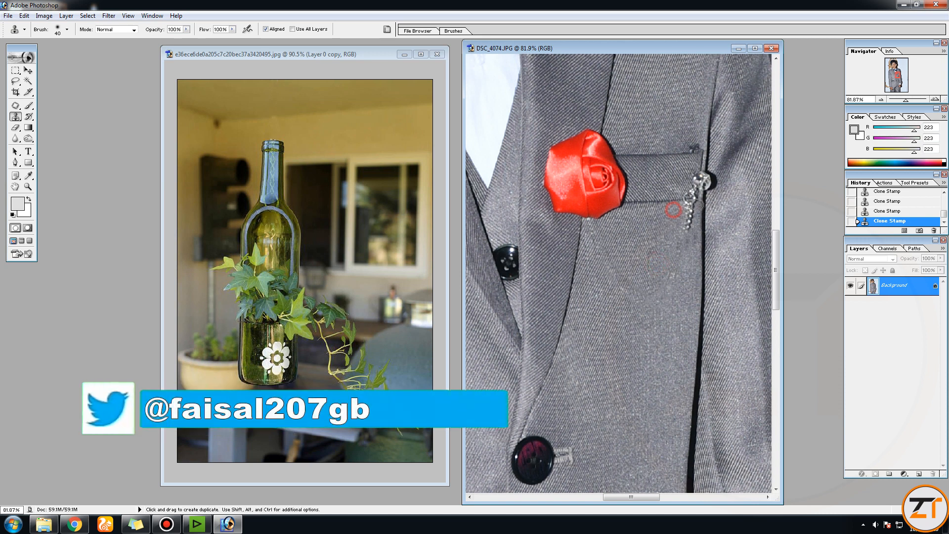
left_click(689, 216)
left_click(685, 227)
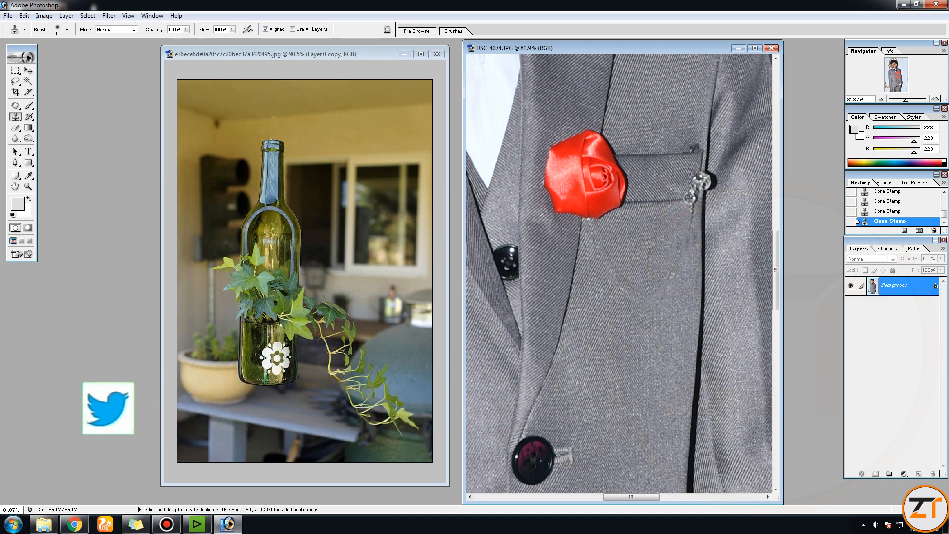
left_click(678, 191, "alt")
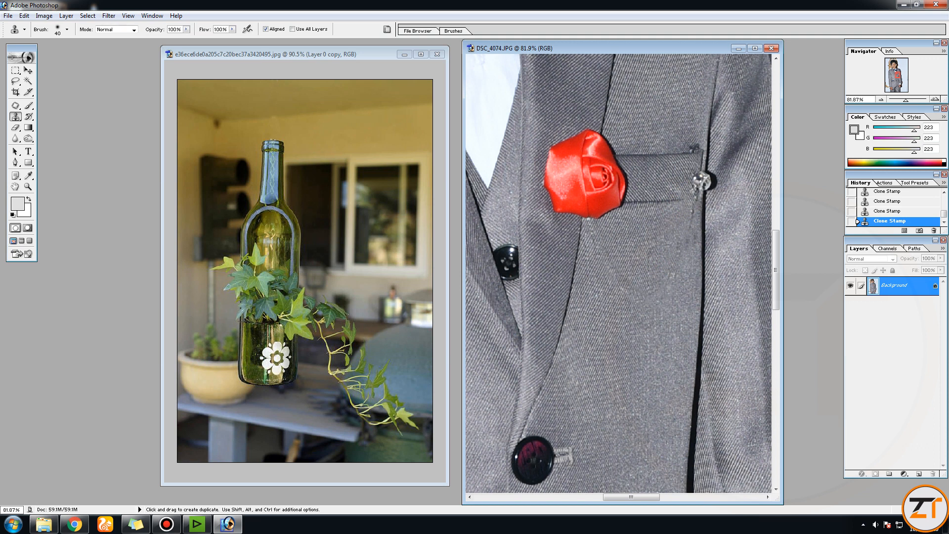
Step: Clone fabric over the round crystal pin at the outer end of the breast pocket
left_click(716, 171, "alt")
left_click(707, 177)
left_click(708, 183)
left_click(684, 174, "alt")
left_click(698, 173)
Step: Clone clean fabric over the leftover marks below the breast pocket's outer corner and zoom out to the whole portrait
left_click(669, 222, "alt")
left_click(694, 199)
left_click(662, 246, "alt")
left_click(687, 202)
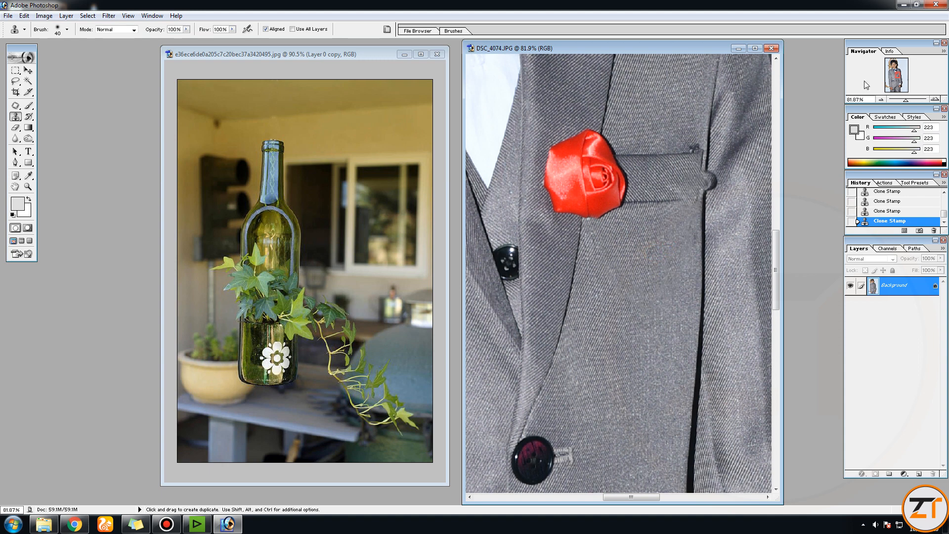
left_click_drag(905, 100, 892, 99)
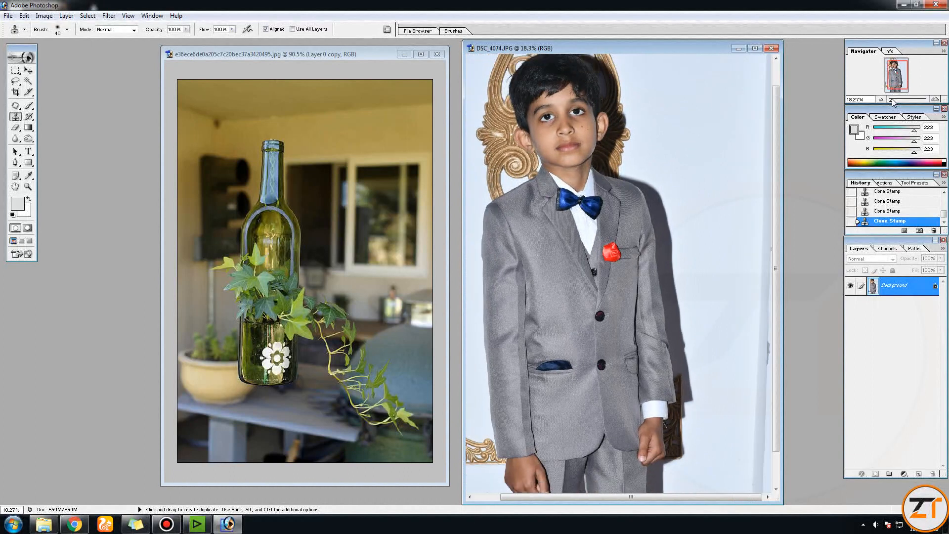